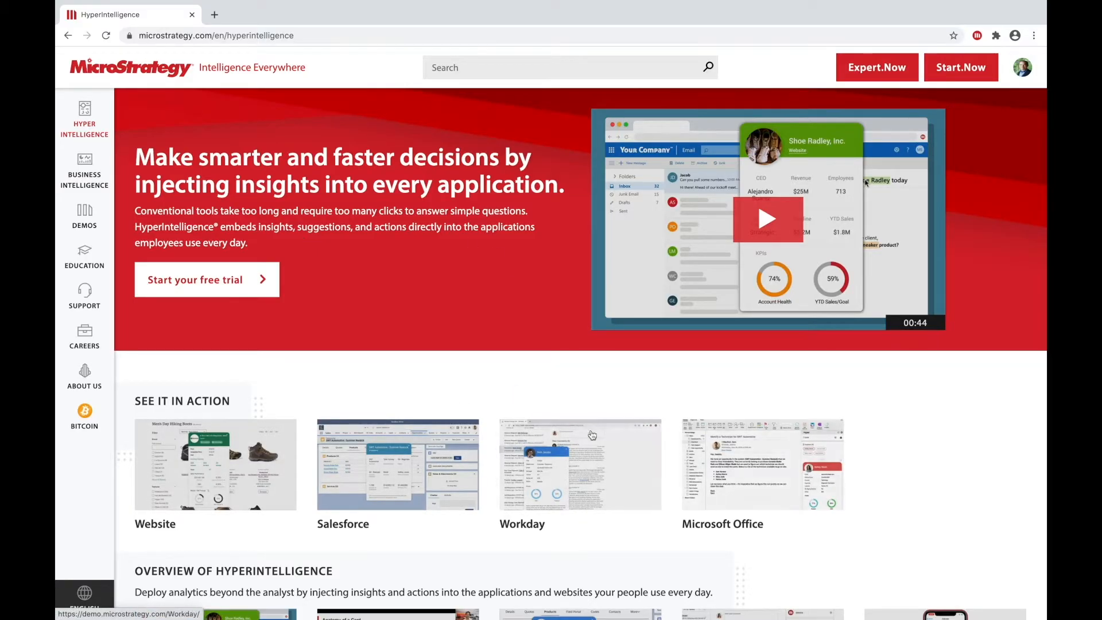
- Open the Salesforce demo page and look through the account's executed documents and case details
{"action": "left_click", "coordinate": [429, 493]}
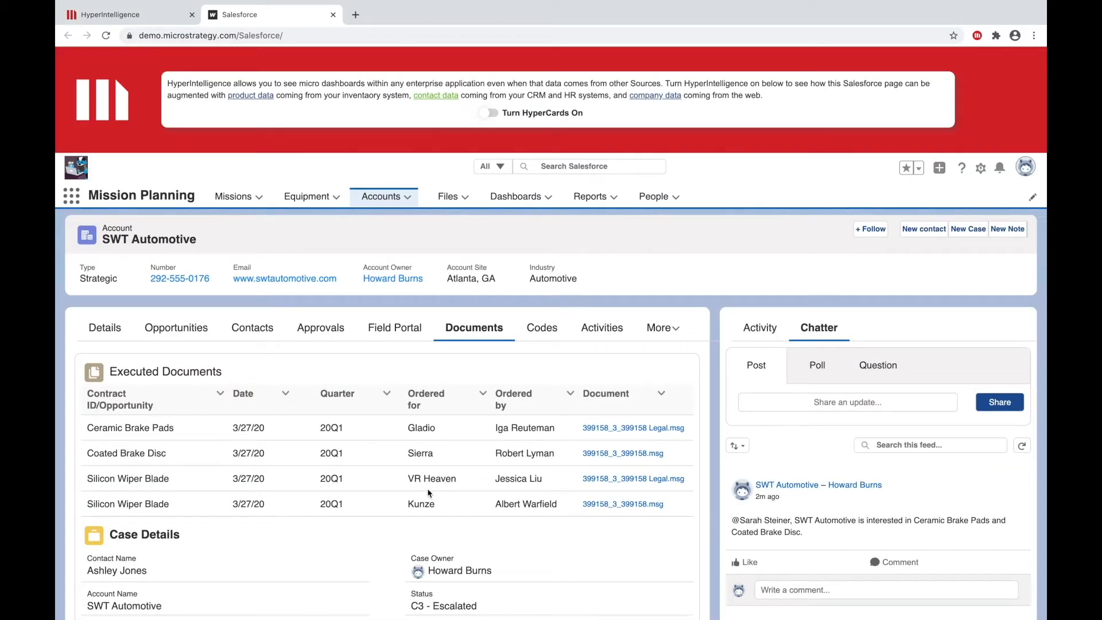
{"action": "scroll", "coordinate": [428, 493], "scroll_direction": "down", "scroll_amount": 3}
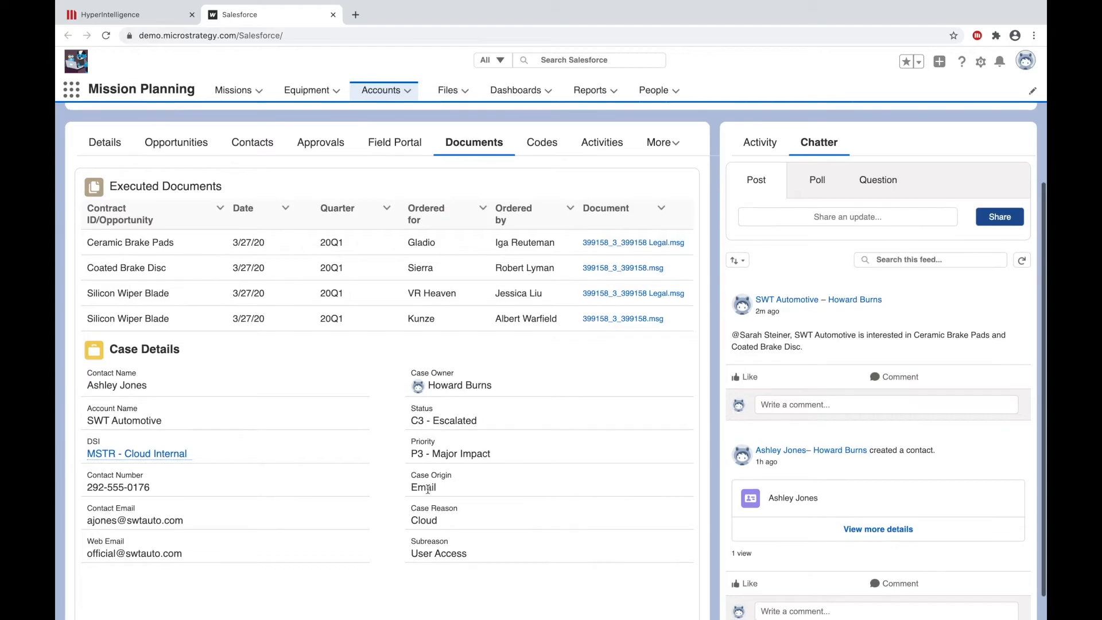
{"action": "scroll", "coordinate": [163, 316], "scroll_direction": "up", "scroll_amount": 2}
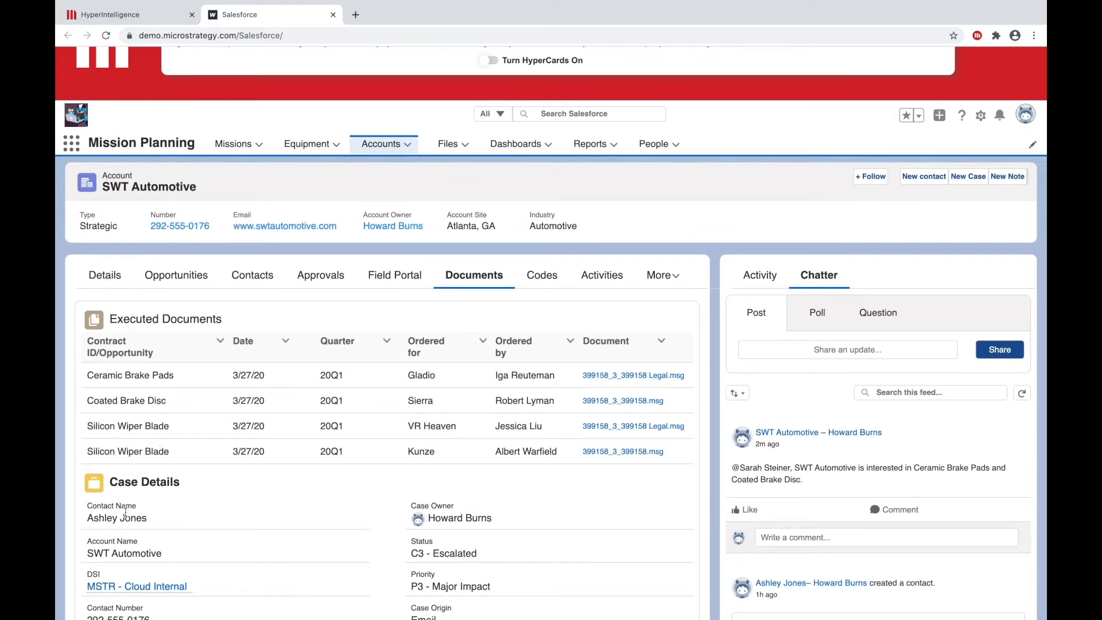
{"action": "scroll", "coordinate": [465, 154], "scroll_direction": "up", "scroll_amount": 1}
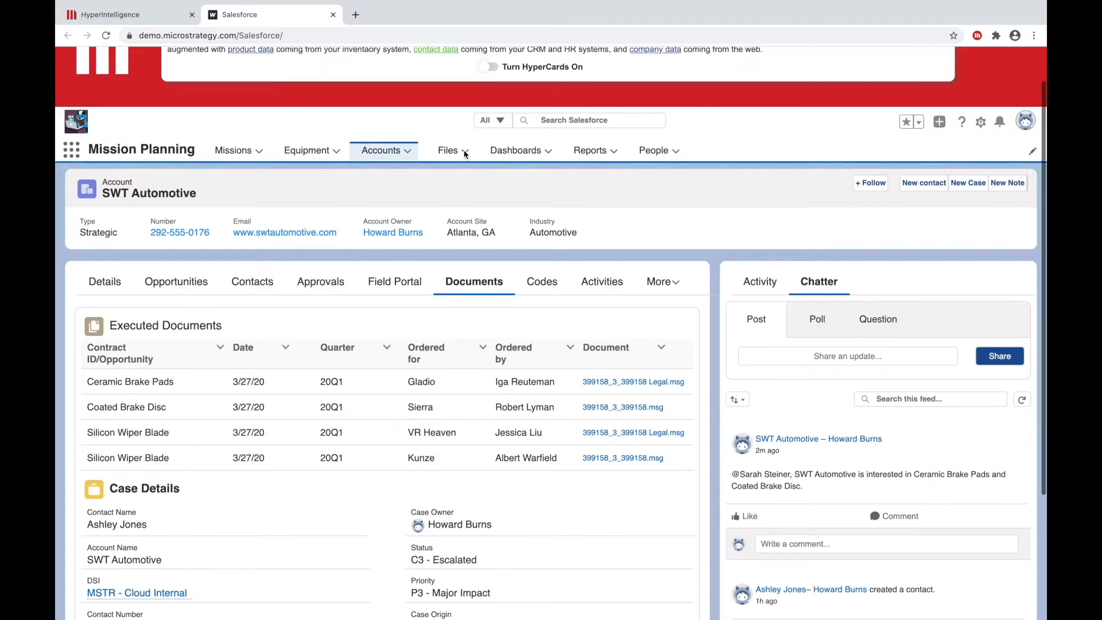
{"action": "scroll", "coordinate": [465, 154], "scroll_direction": "up", "scroll_amount": 1}
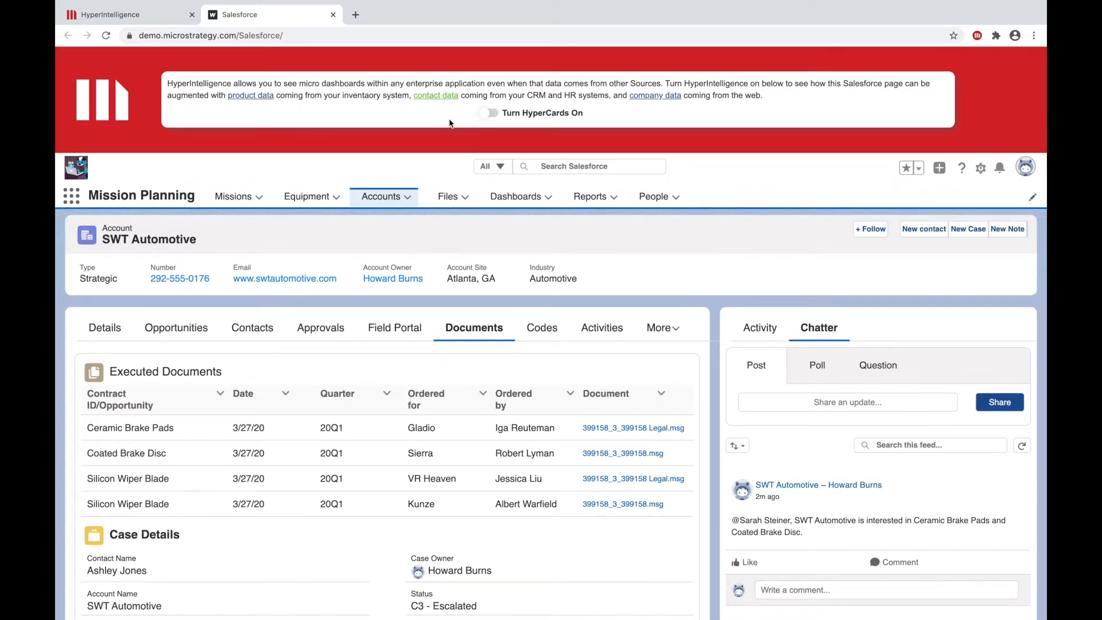
- Turn on HyperCards on the Salesforce demo page and preview the cards for SWT Automotive, Ceramic Brake Pads, the contact and the case owner
{"action": "left_click", "coordinate": [490, 113]}
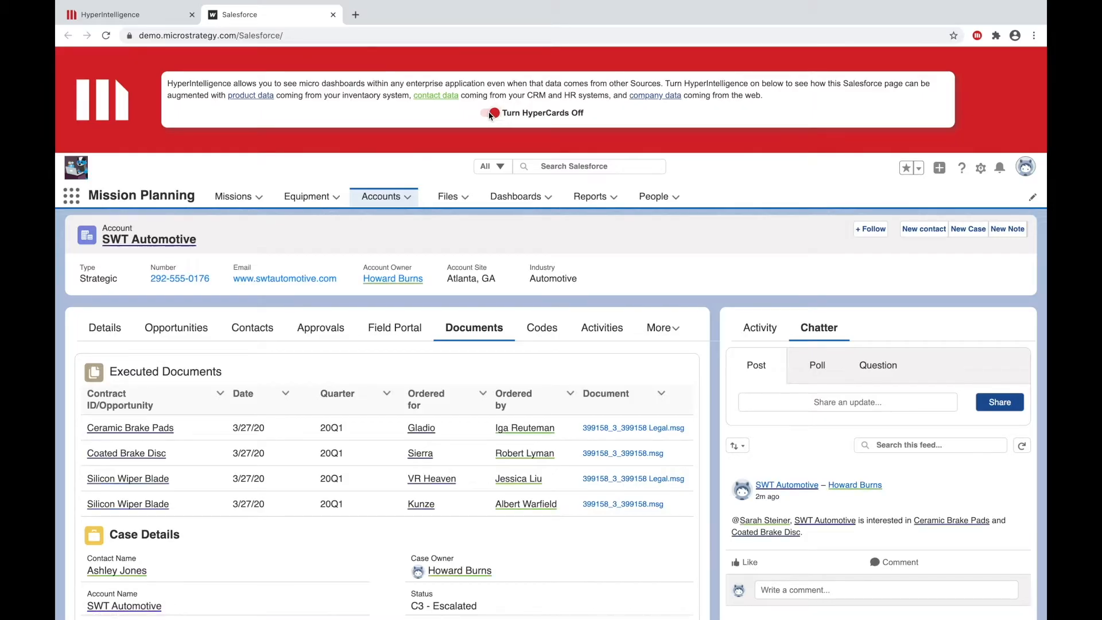
{"action": "mouse_move", "coordinate": [170, 238]}
{"action": "mouse_move", "coordinate": [134, 429]}
{"action": "mouse_move", "coordinate": [105, 576]}
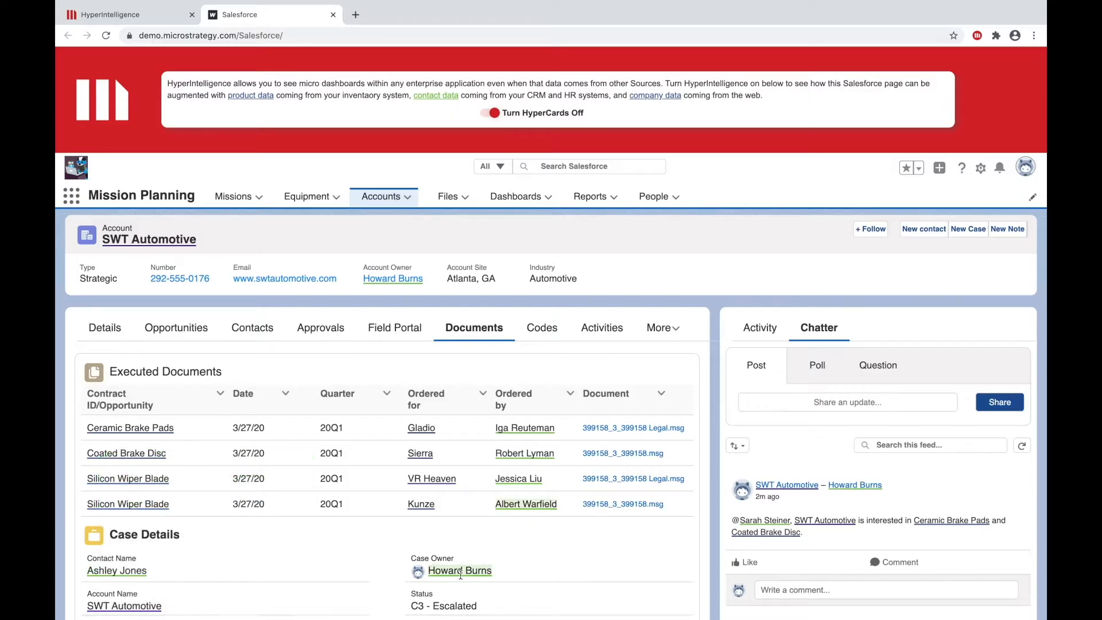
{"action": "mouse_move", "coordinate": [461, 575]}
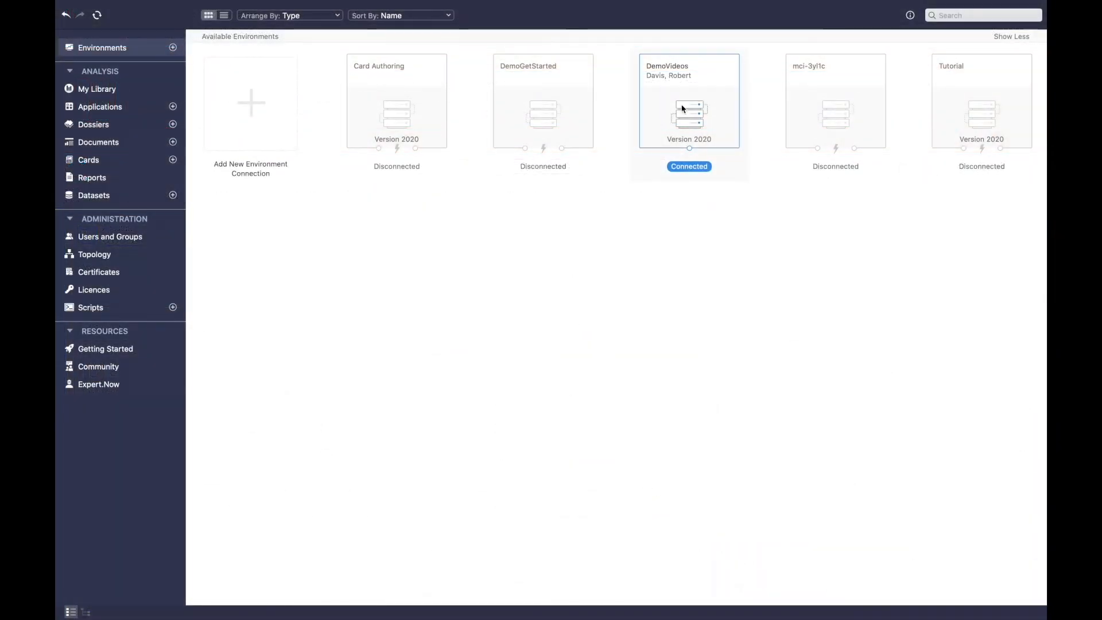
- Switch to MicroStrategy Workstation, inspect the Salesforce Account Sample card in its editor, and close it
{"action": "left_click", "coordinate": [94, 163]}
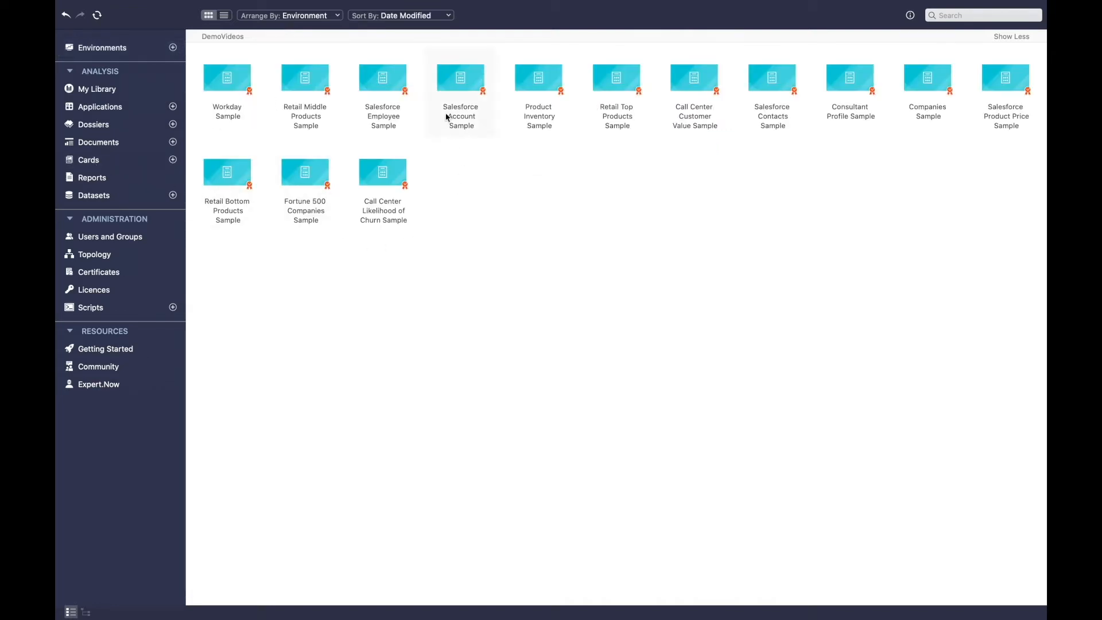
{"action": "left_click", "coordinate": [465, 80]}
{"action": "double_click", "coordinate": [461, 80]}
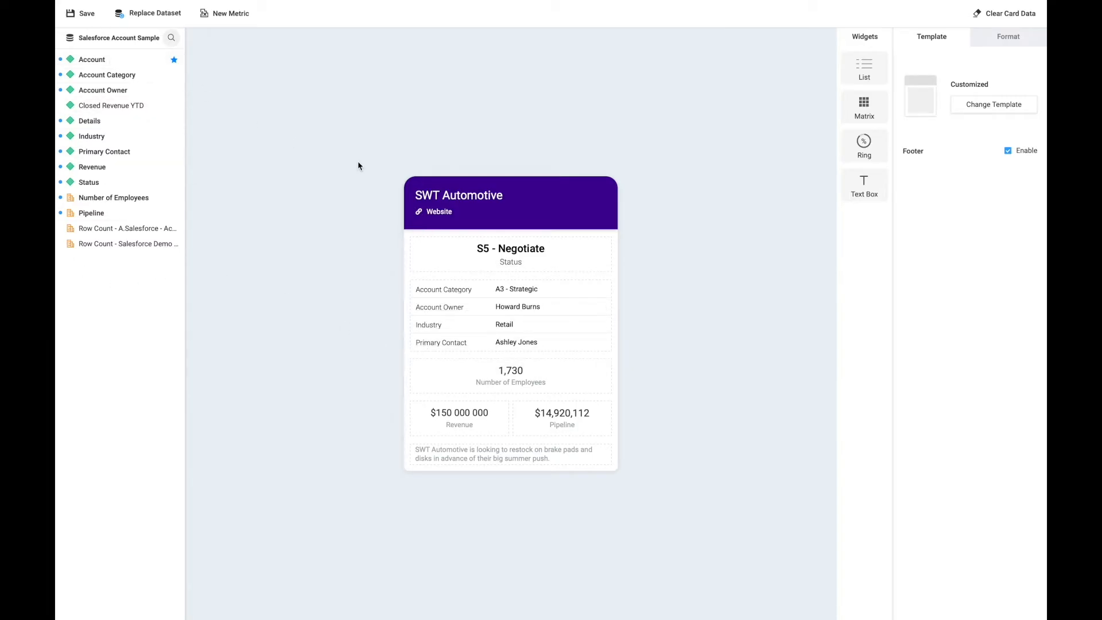
{"action": "mouse_move", "coordinate": [87, 3]}
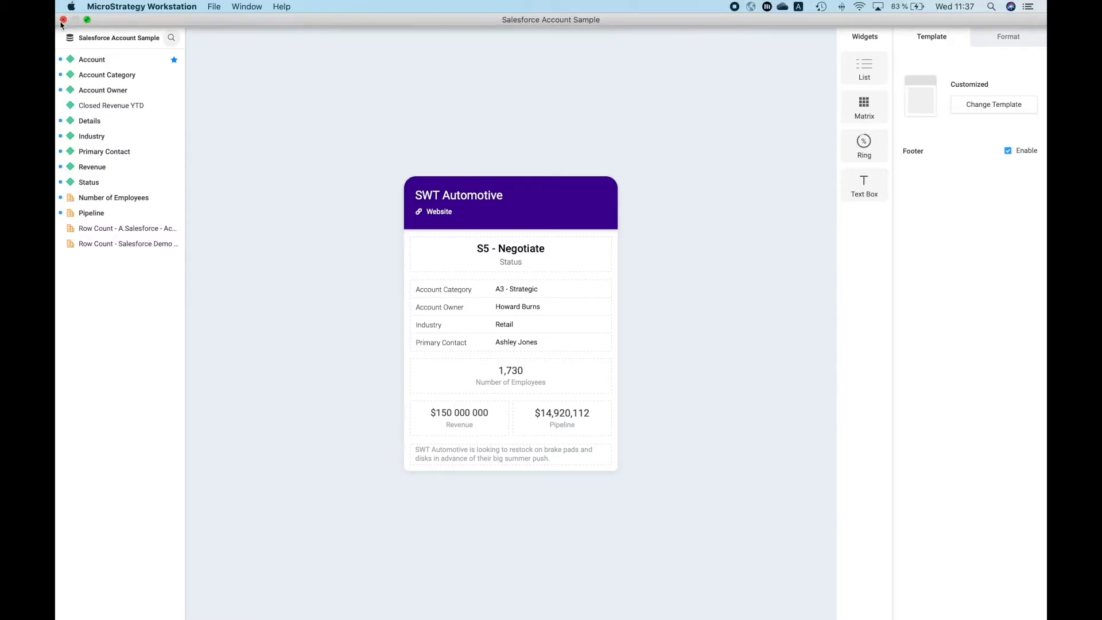
{"action": "left_click", "coordinate": [63, 20]}
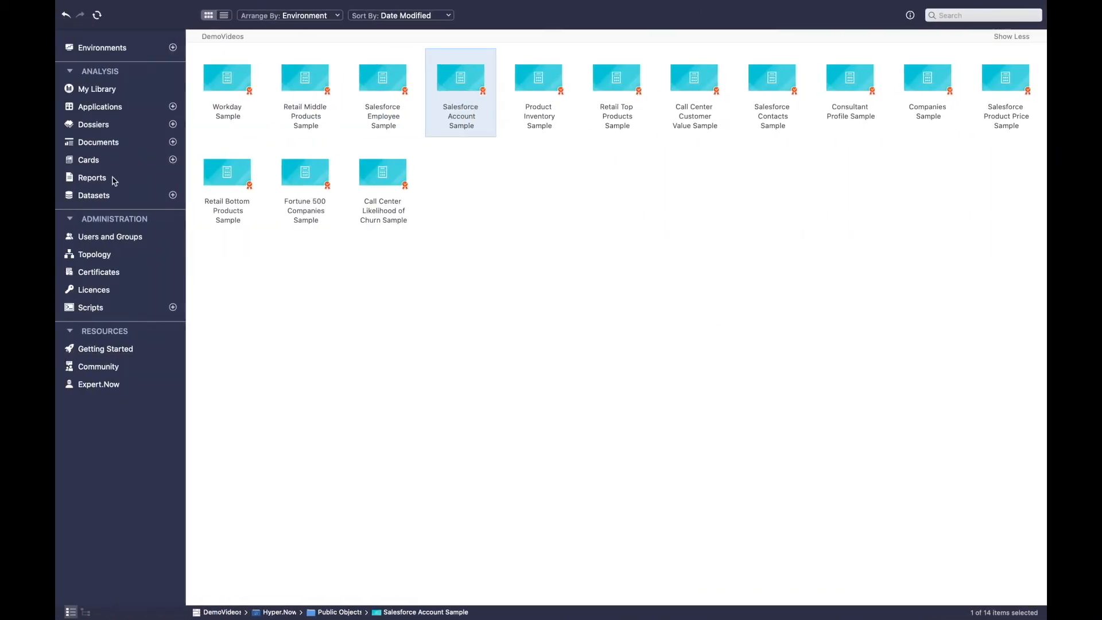
- Open the Salesforce Account Sample dataset for editing, examine its attributes, metrics and data preview, and close it
{"action": "left_click", "coordinate": [101, 196]}
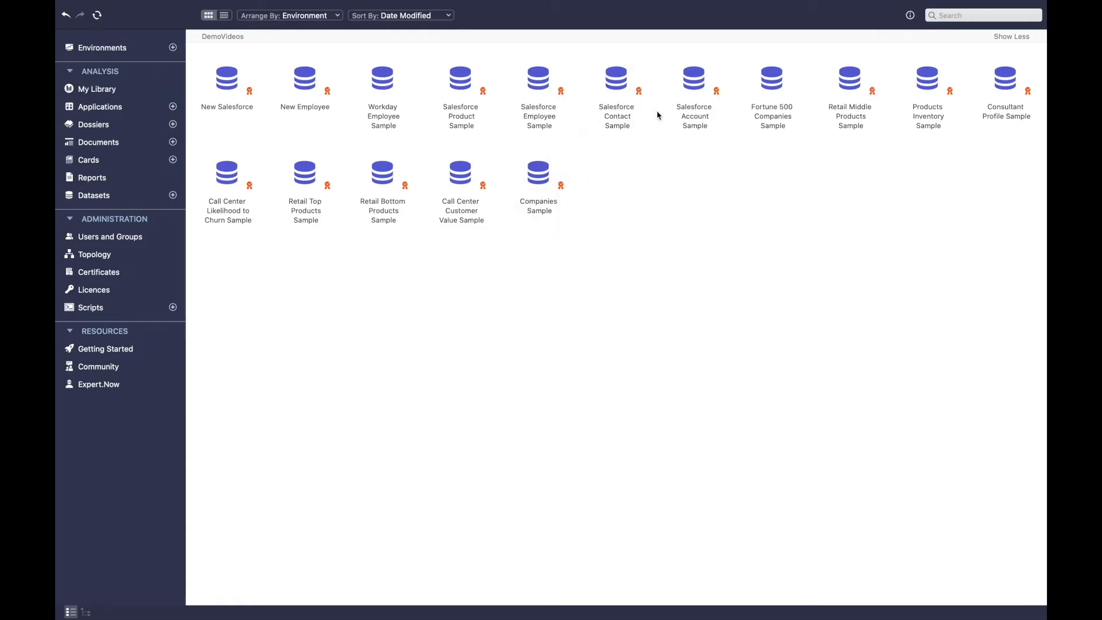
{"action": "right_click", "coordinate": [694, 86]}
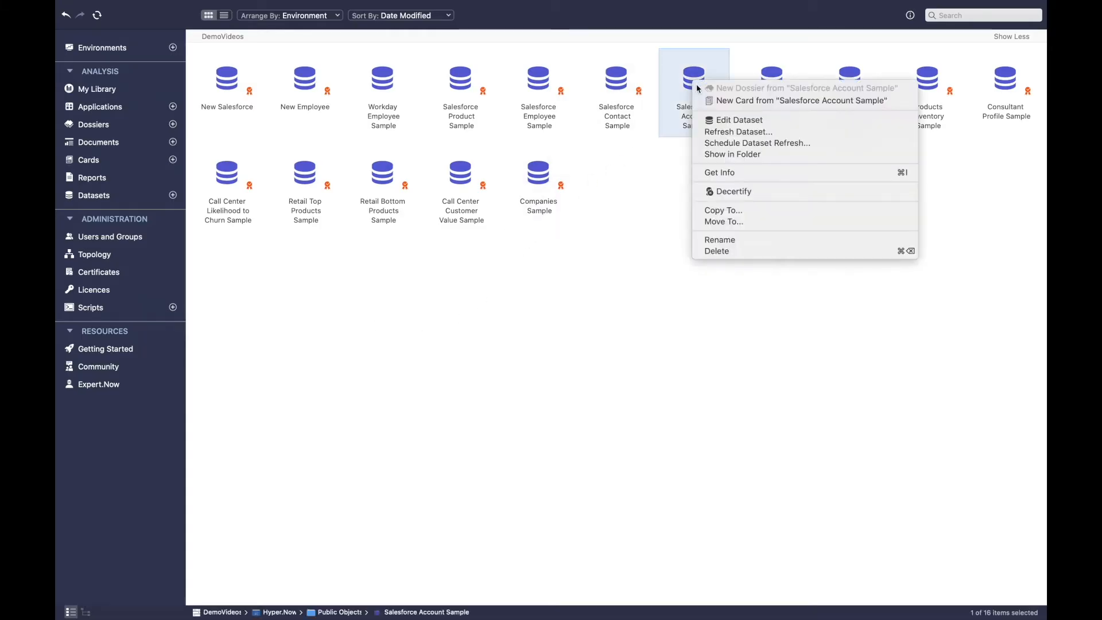
{"action": "left_click", "coordinate": [728, 120]}
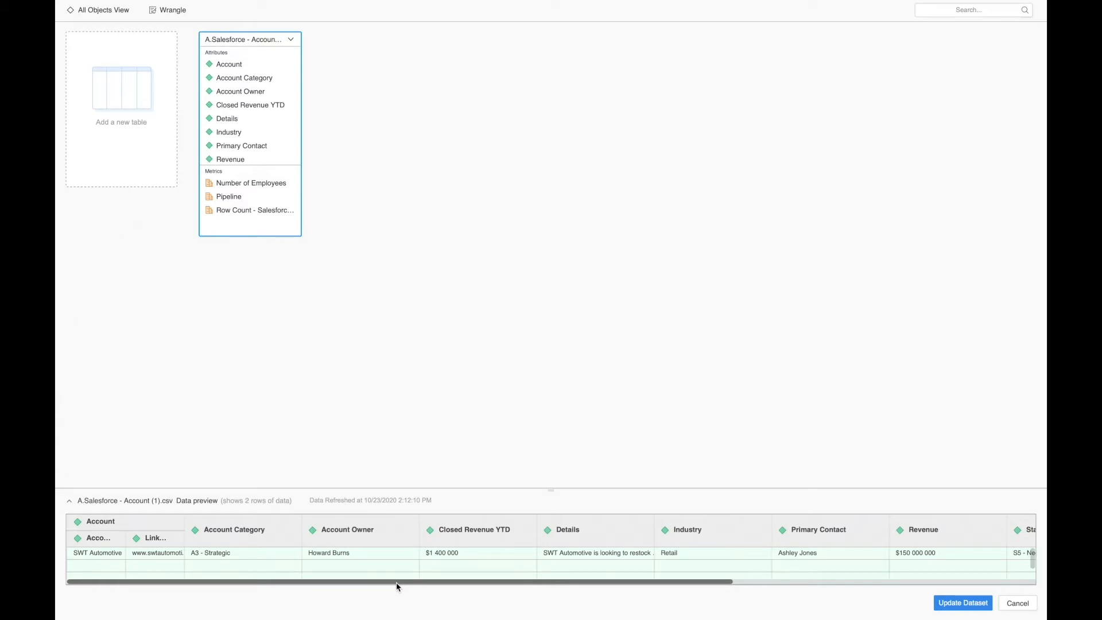
{"action": "mouse_move", "coordinate": [96, 3]}
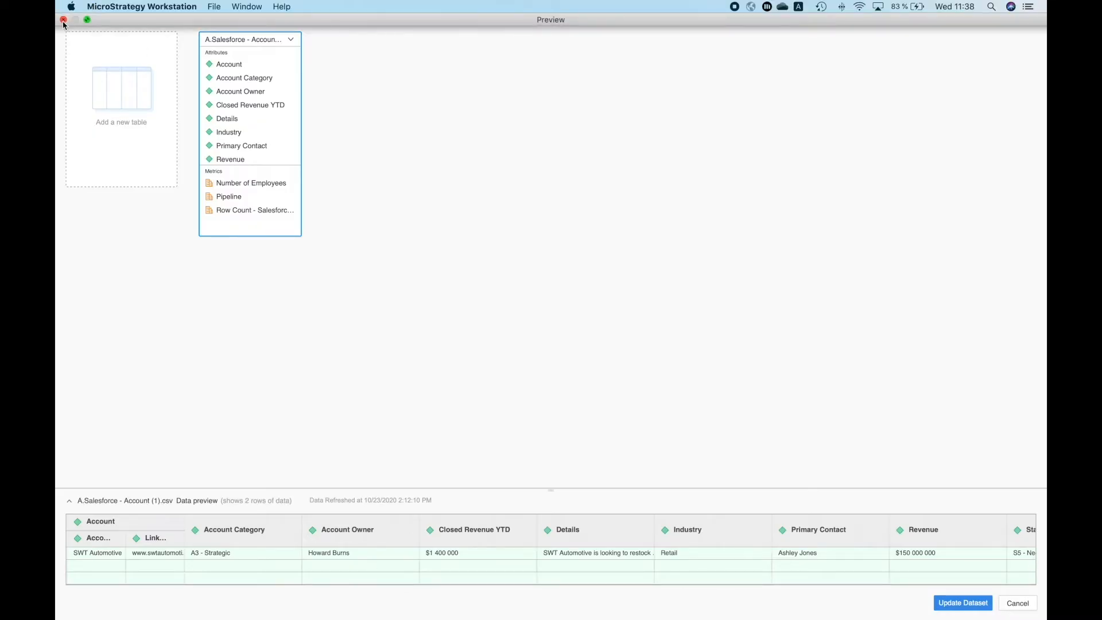
{"action": "left_click", "coordinate": [63, 21]}
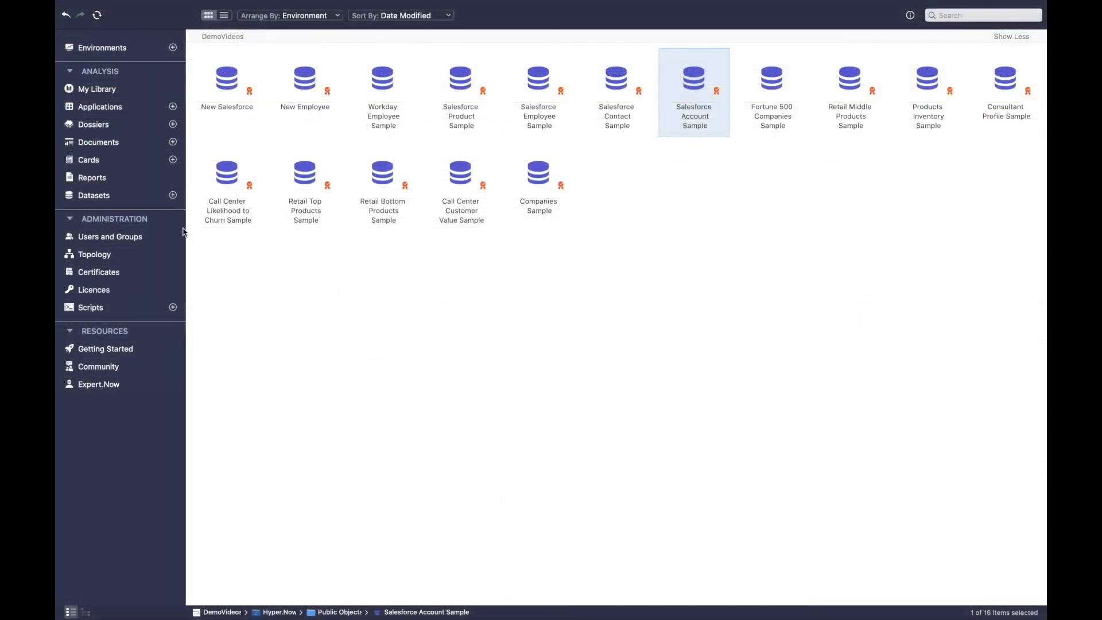
- Start a new dataset from the disk file New Salesforce Account.xlsx and bring it into data preparation
{"action": "left_click", "coordinate": [173, 197]}
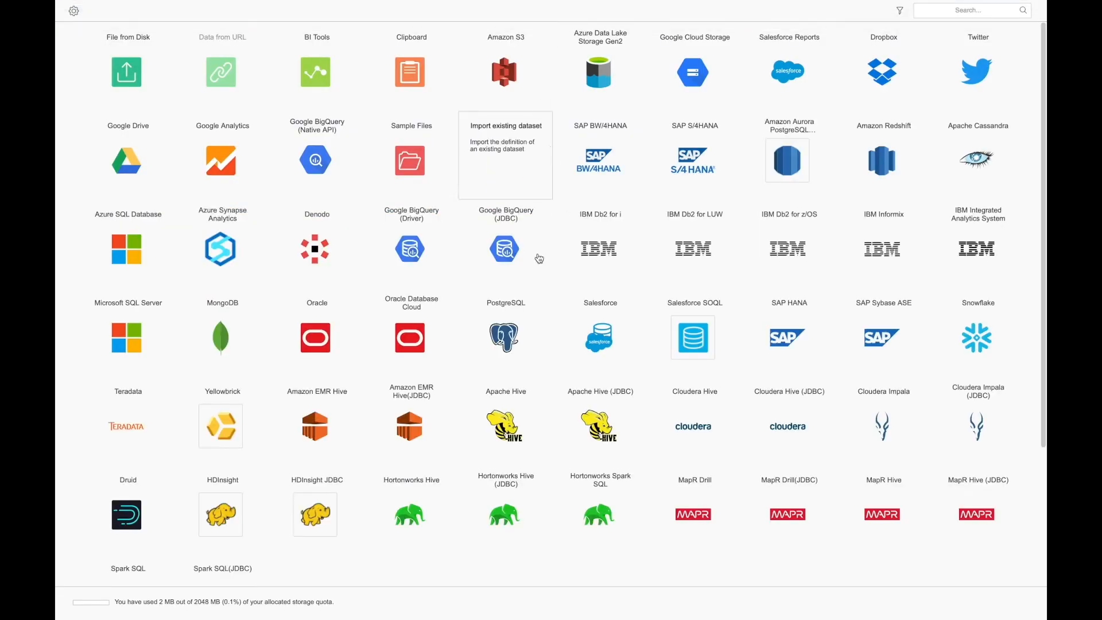
{"action": "scroll", "coordinate": [506, 241], "scroll_direction": "down", "scroll_amount": 1}
{"action": "scroll", "coordinate": [539, 259], "scroll_direction": "up", "scroll_amount": 1}
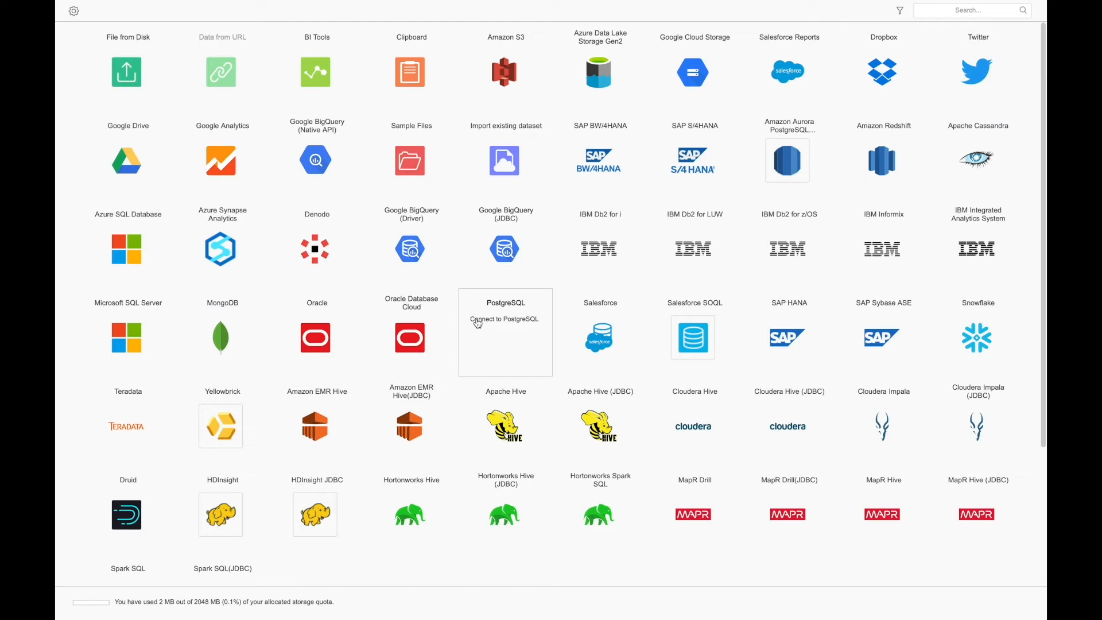
{"action": "left_click", "coordinate": [115, 63]}
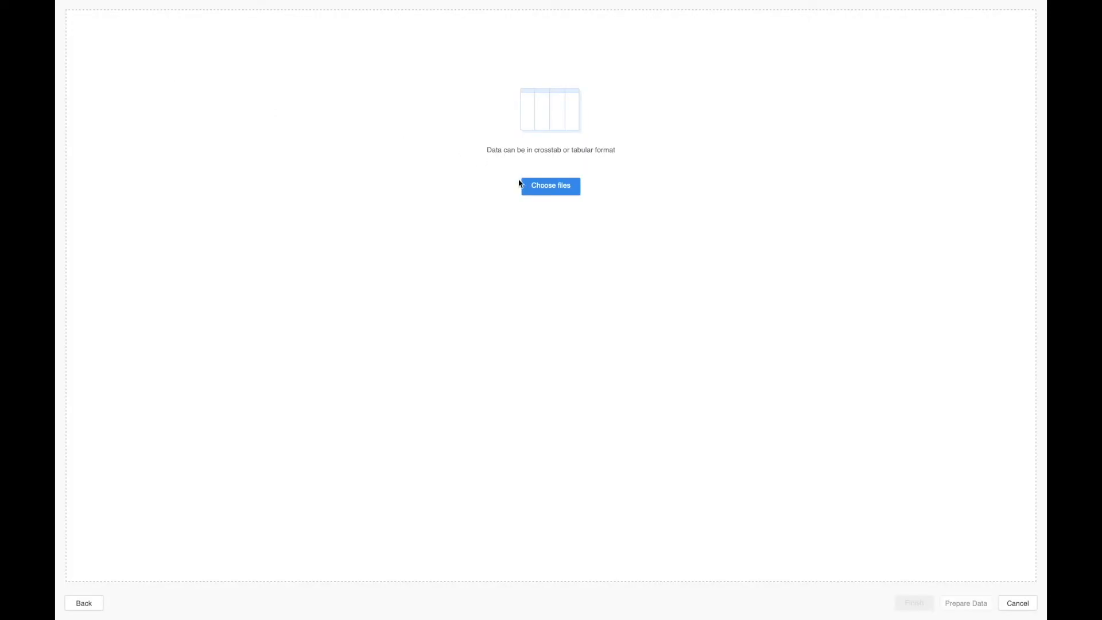
{"action": "left_click", "coordinate": [539, 191]}
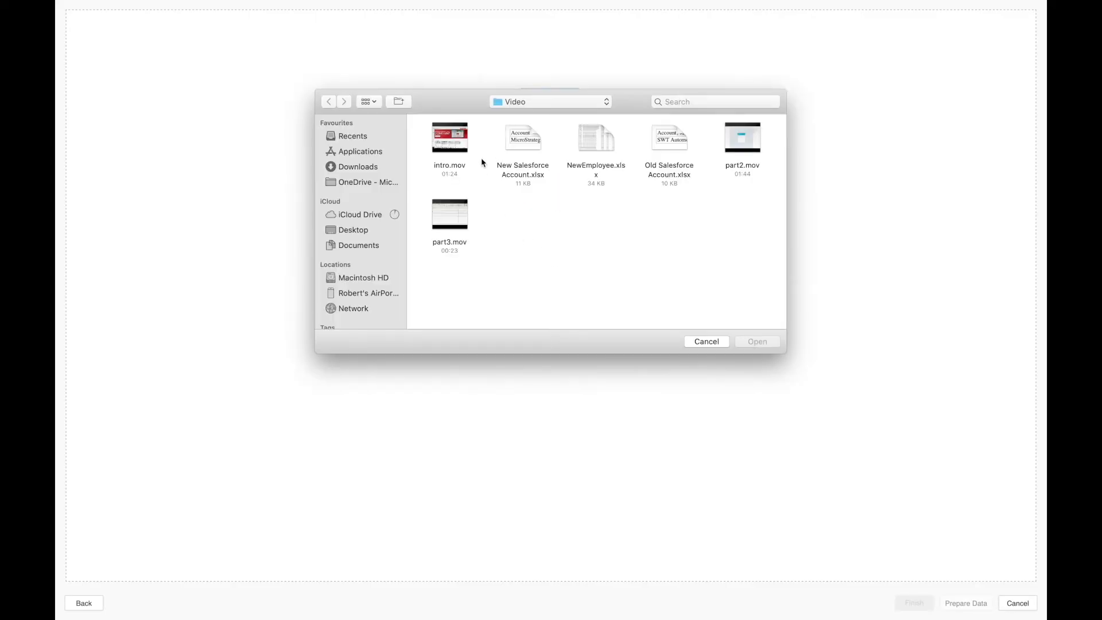
{"action": "left_click", "coordinate": [524, 147]}
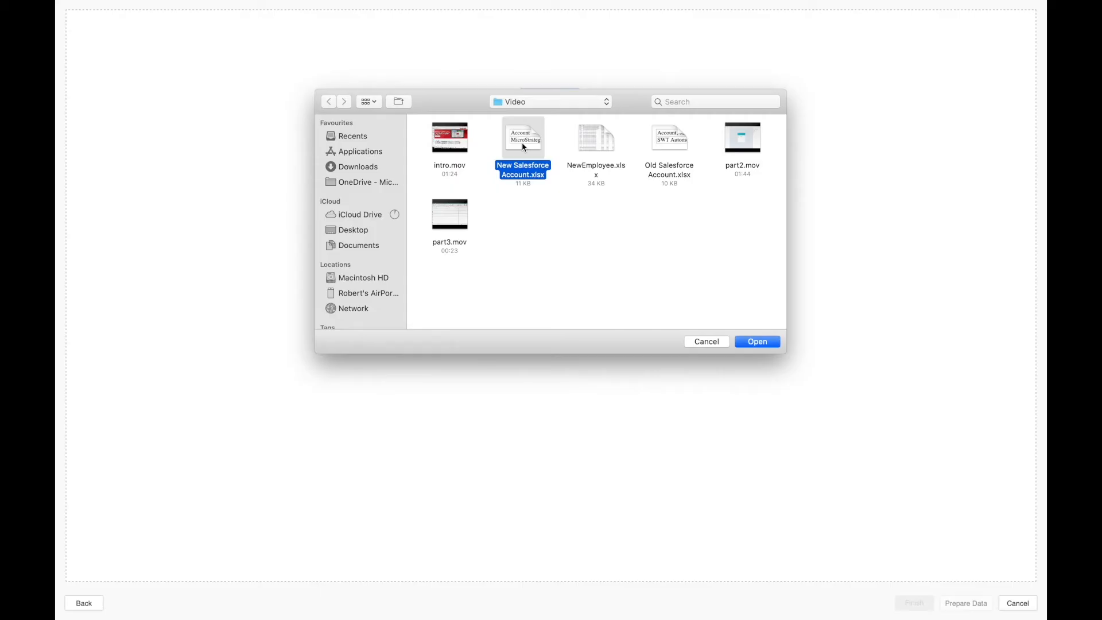
{"action": "left_click", "coordinate": [759, 342]}
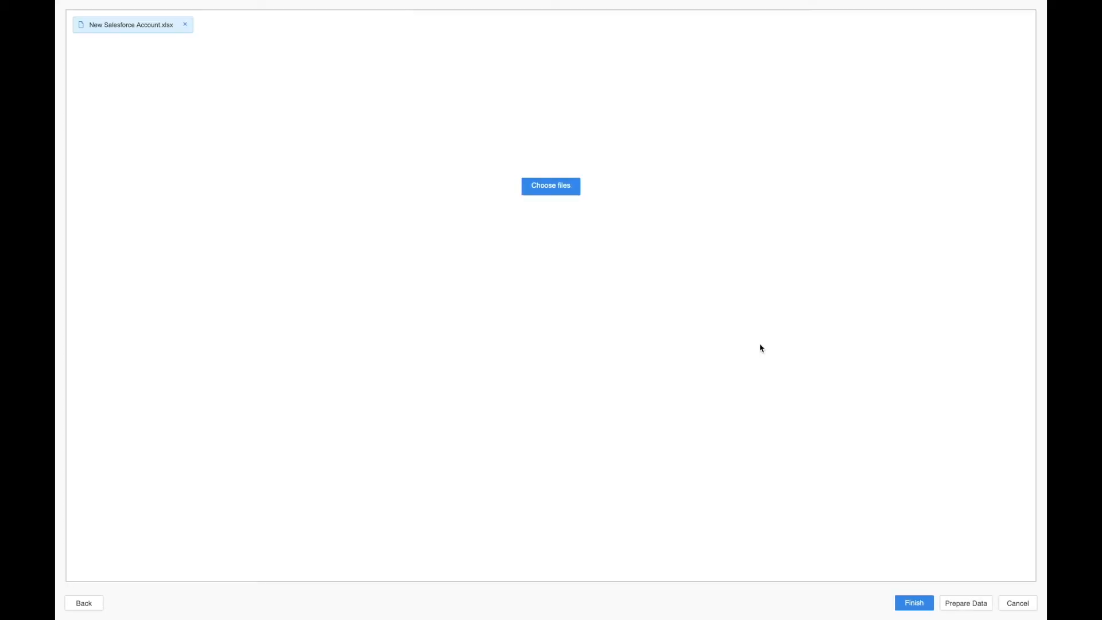
{"action": "left_click", "coordinate": [965, 600]}
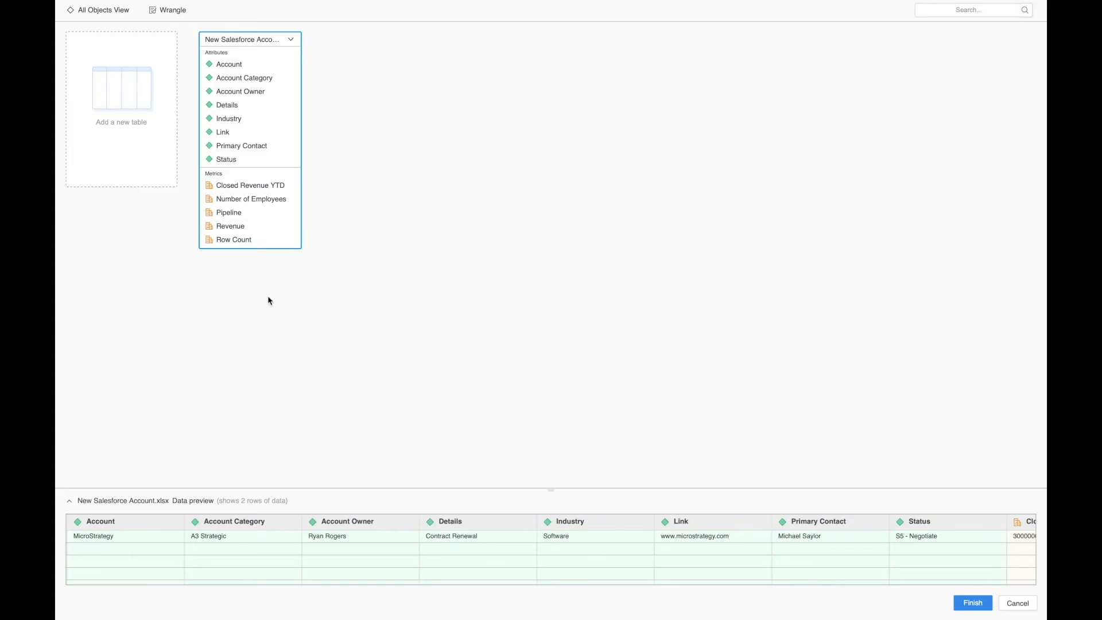
- Combine the Account and Link attributes into a multi-form attribute named Account, with Account as ID, Link as DESC and both forms displayed
{"action": "left_click", "coordinate": [225, 67]}
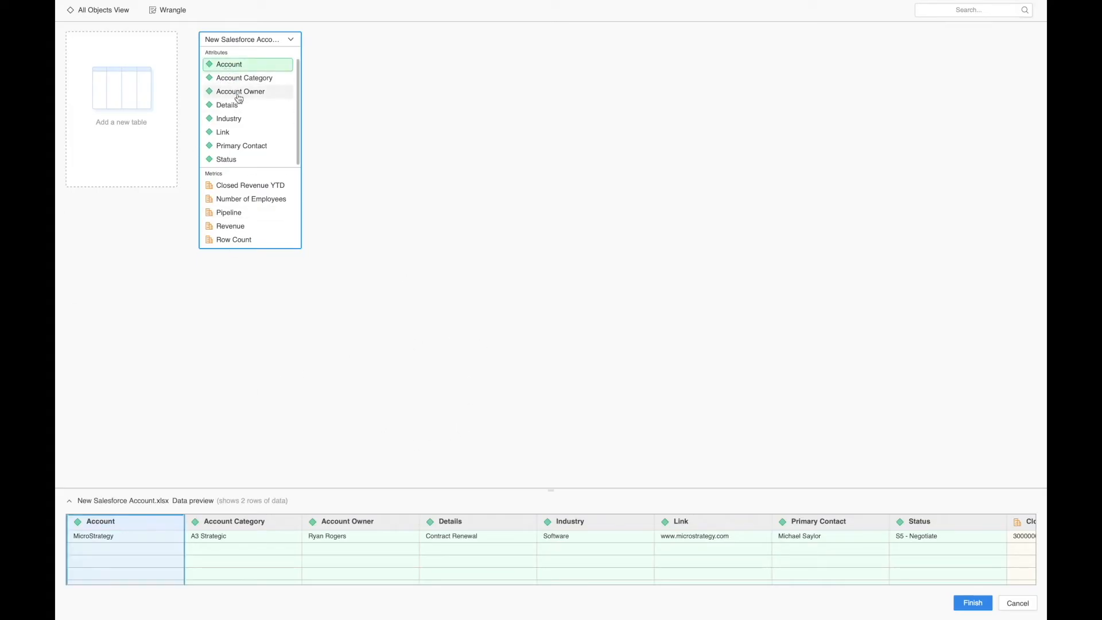
{"action": "right_click", "coordinate": [230, 134]}
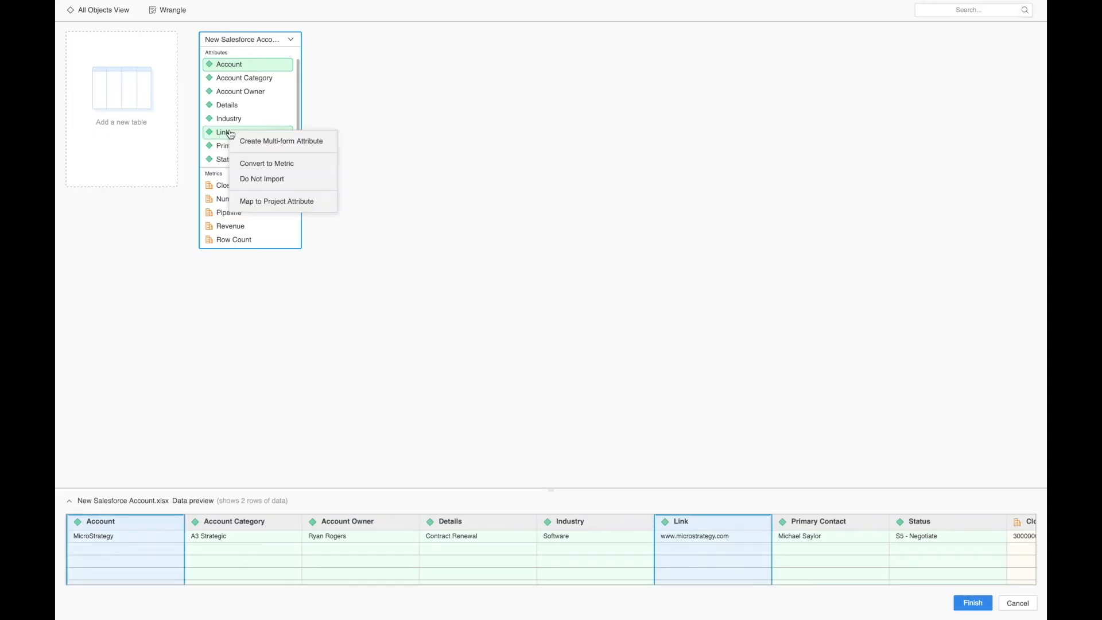
{"action": "left_click", "coordinate": [258, 142]}
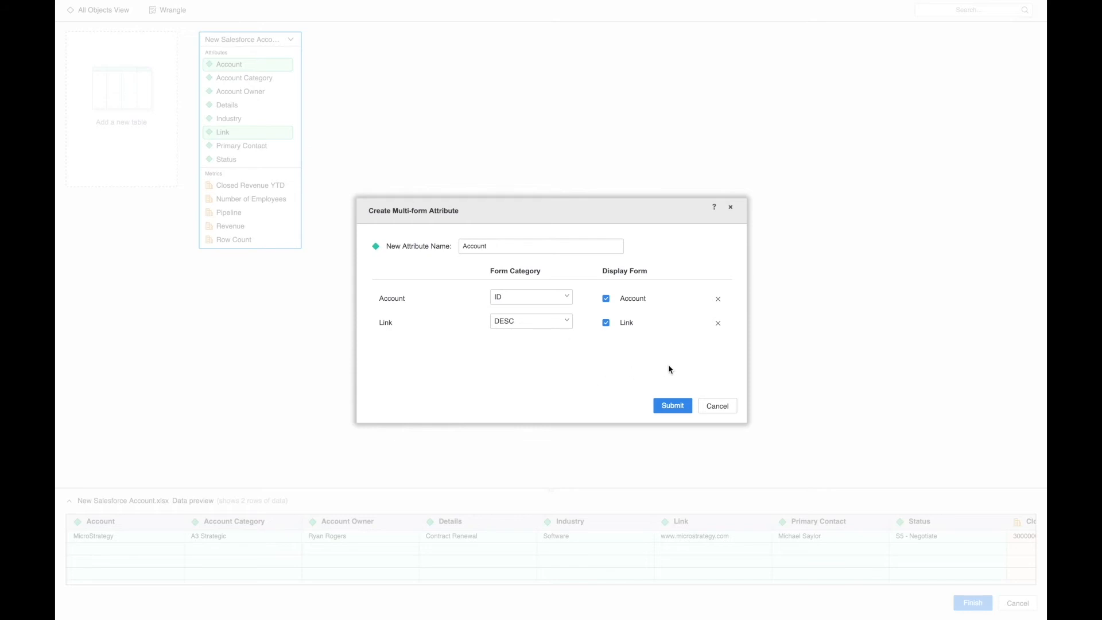
{"action": "left_click", "coordinate": [673, 406]}
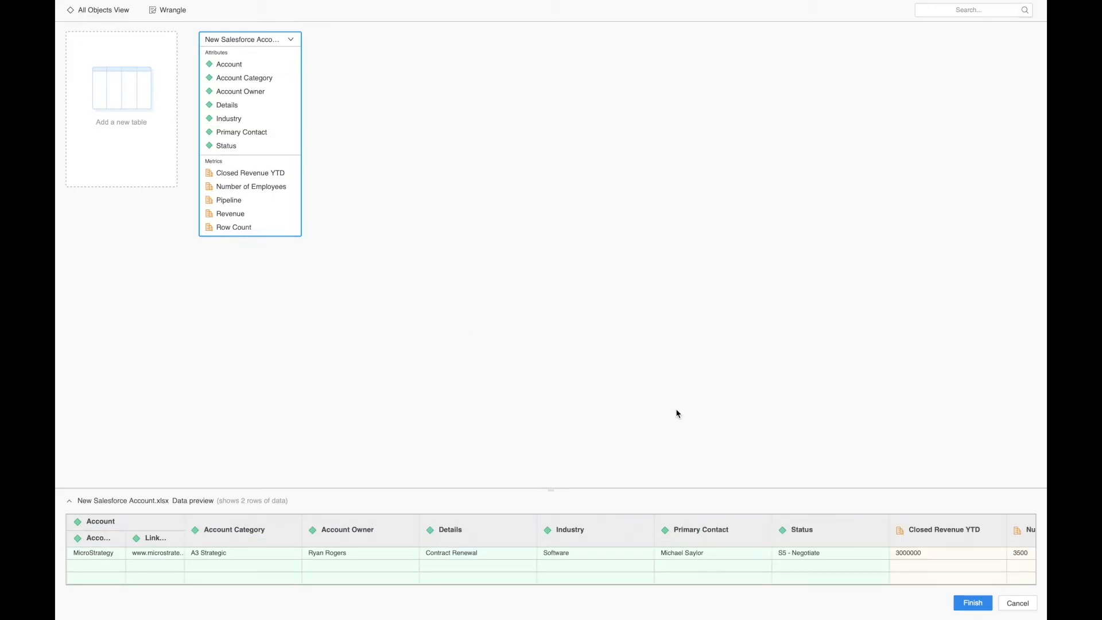
- Finish the data import and save the dataset as My Salesforce in the Public Objects folder of Hyper.Now
{"action": "left_click", "coordinate": [979, 604]}
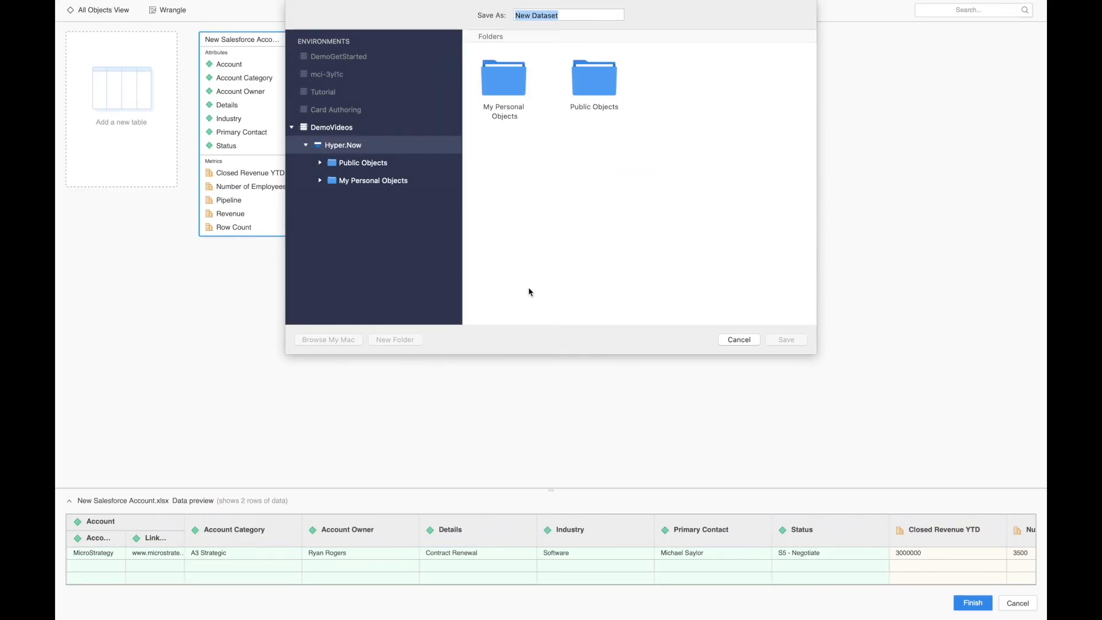
{"action": "left_click", "coordinate": [369, 164]}
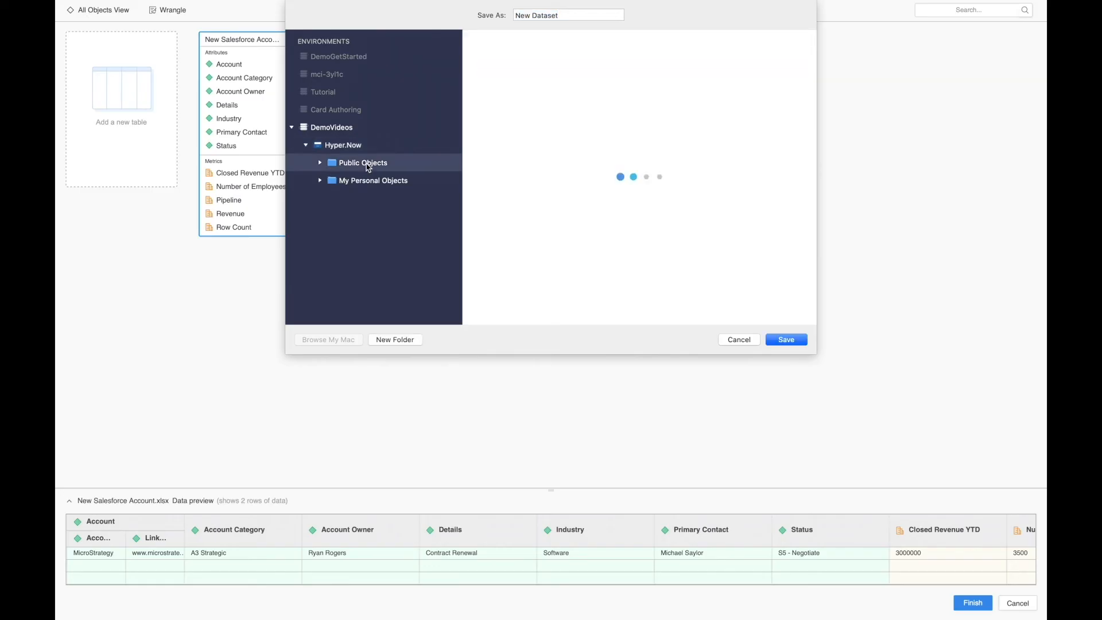
{"action": "triple_click", "coordinate": [543, 15]}
{"action": "type", "text": "My Salesforce"}
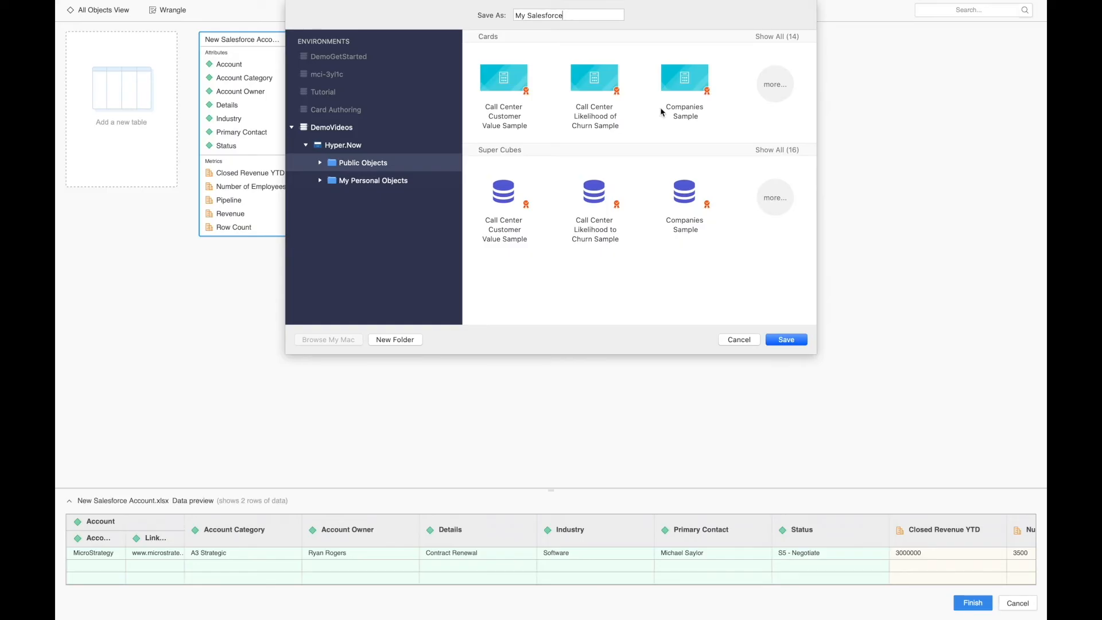
{"action": "left_click", "coordinate": [791, 343]}
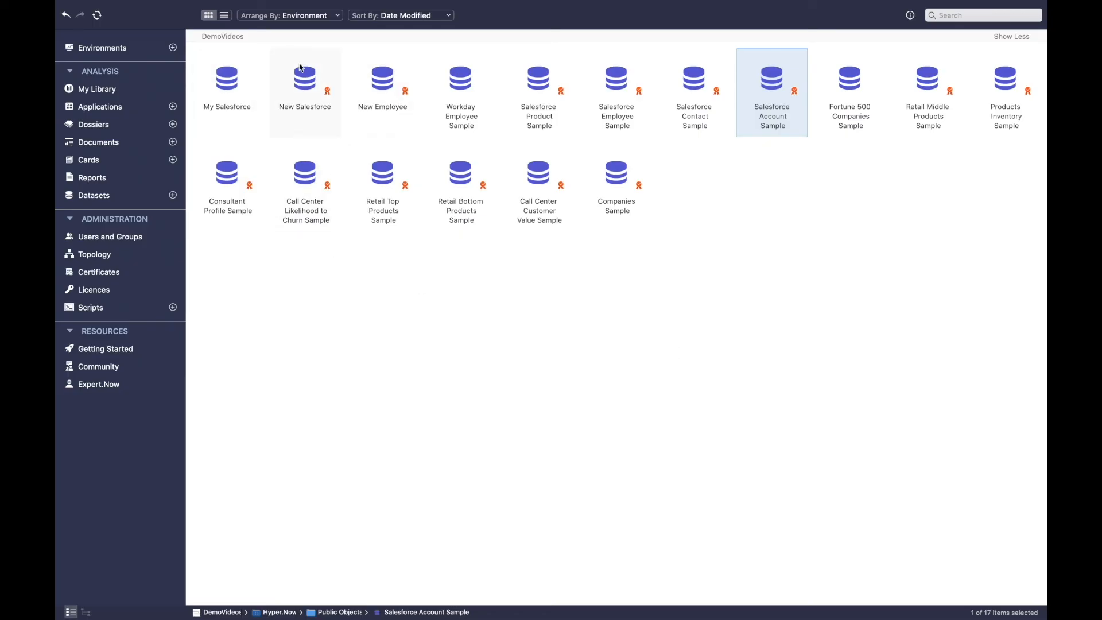
- Certify the My Salesforce dataset
{"action": "left_click_drag", "start_coordinate": [319, 102], "coordinate": [227, 88]}
{"action": "right_click", "coordinate": [229, 101]}
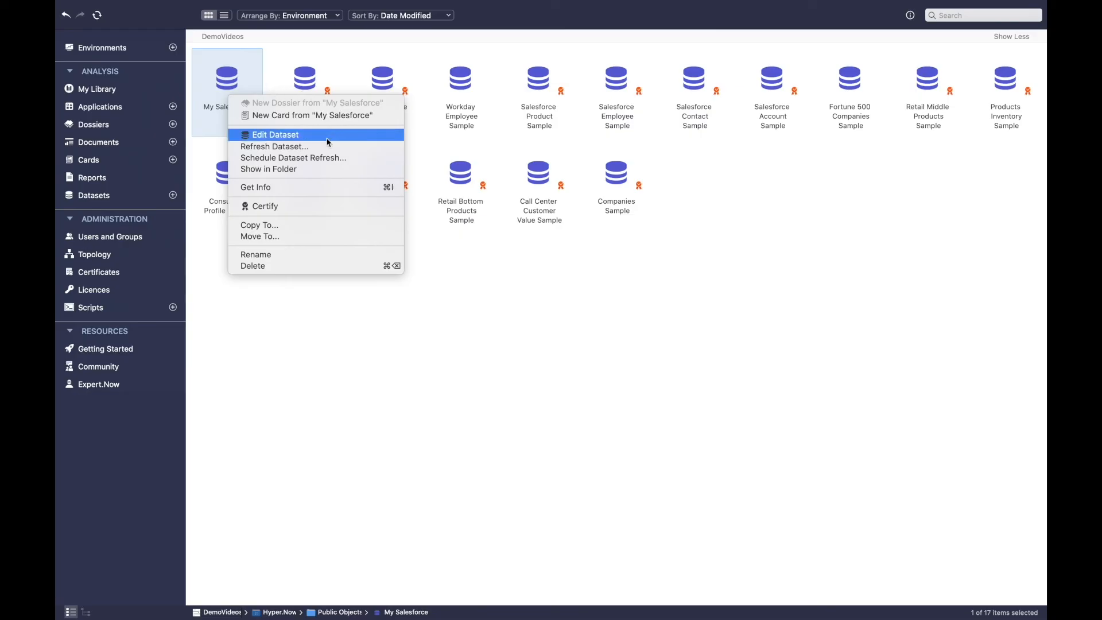
{"action": "left_click", "coordinate": [298, 207]}
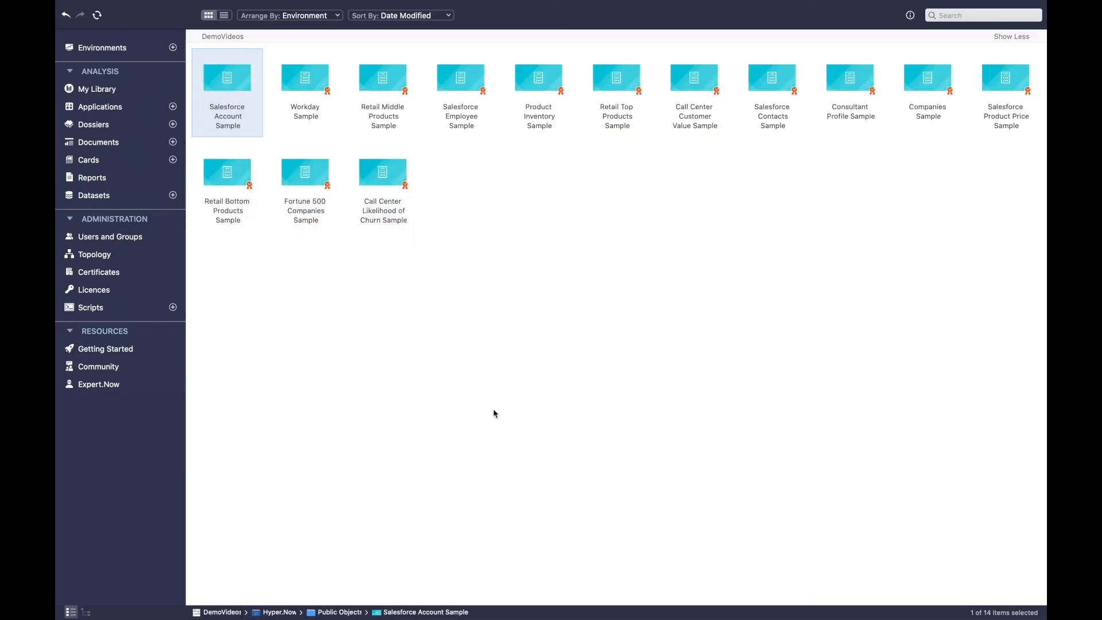
- Open the Salesforce Account Sample card for editing and replace its dataset with My Salesforce
{"action": "double_click", "coordinate": [231, 90]}
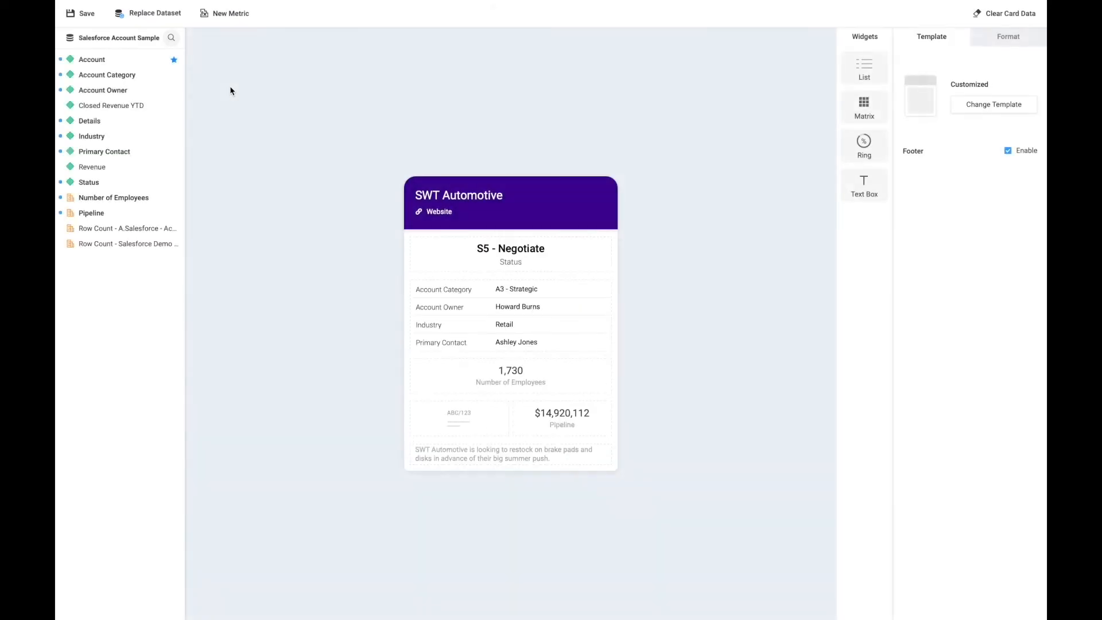
{"action": "left_click", "coordinate": [168, 17]}
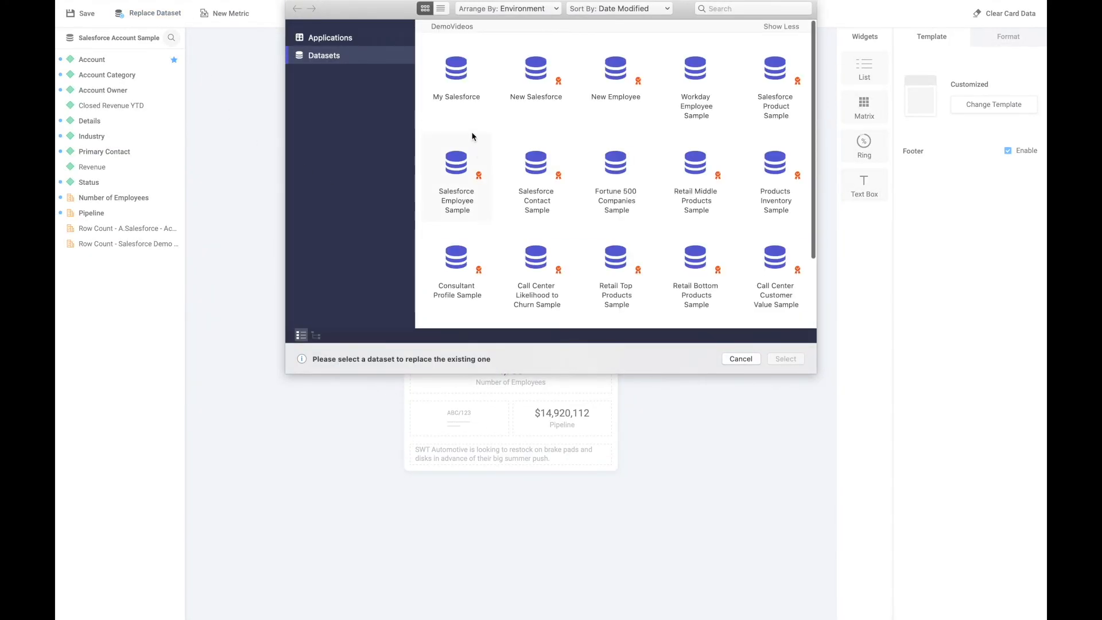
{"action": "left_click", "coordinate": [457, 79]}
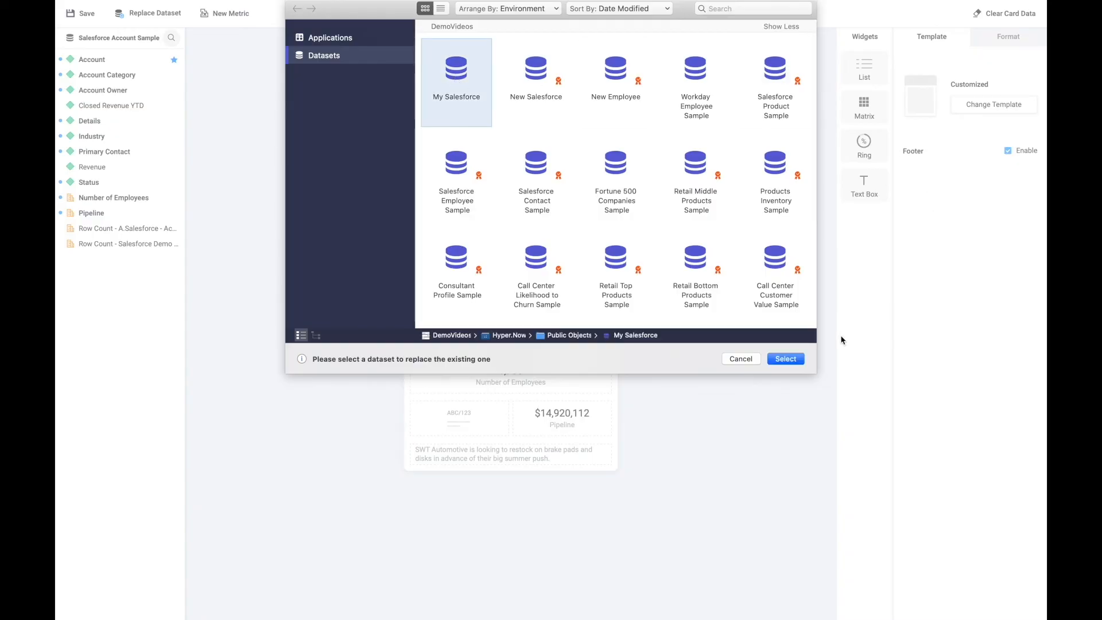
{"action": "left_click", "coordinate": [785, 358]}
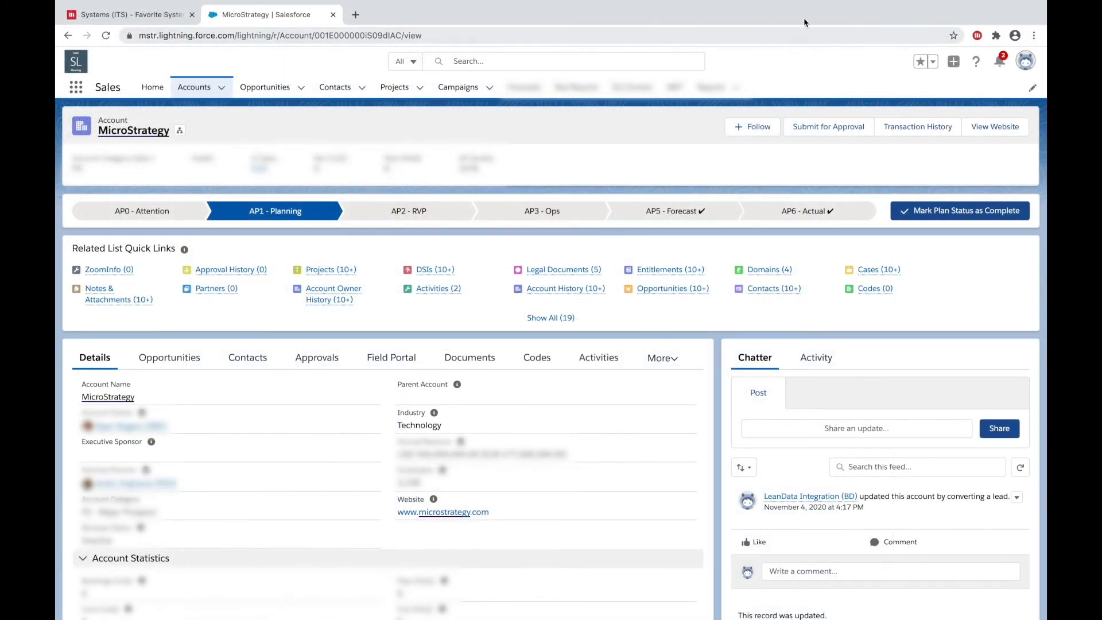
- In Chrome's HyperIntelligence extension, enable the Salesforce Account Sample card and display it for the MicroStrategy account on the Salesforce page
{"action": "left_click", "coordinate": [977, 36]}
{"action": "scroll", "coordinate": [942, 284], "scroll_direction": "down", "scroll_amount": 5}
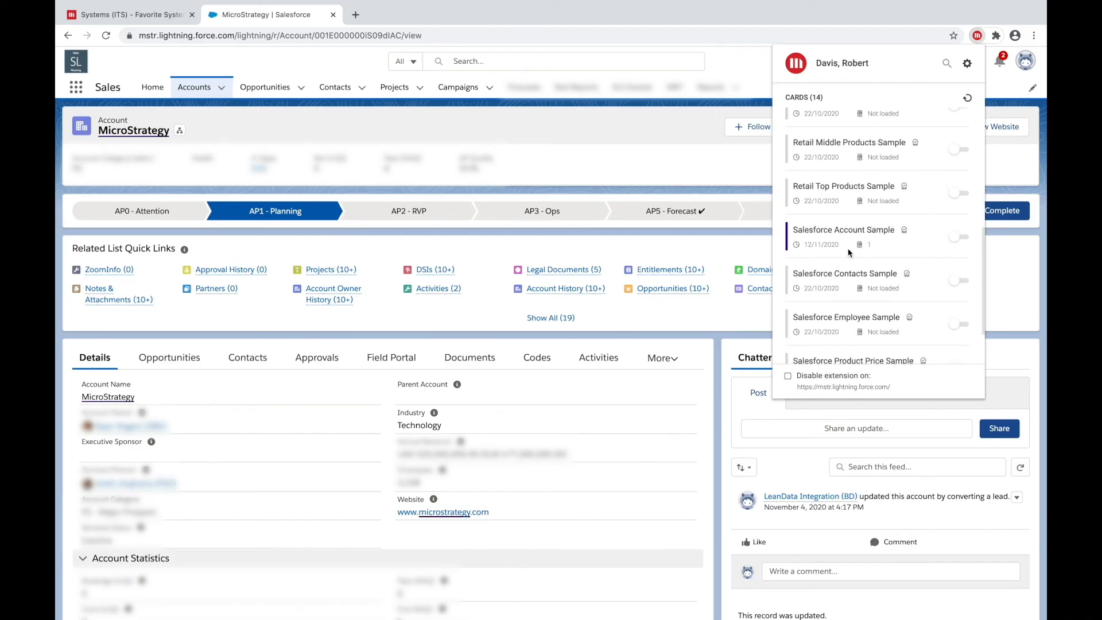
{"action": "left_click", "coordinate": [956, 238]}
{"action": "left_click", "coordinate": [560, 125]}
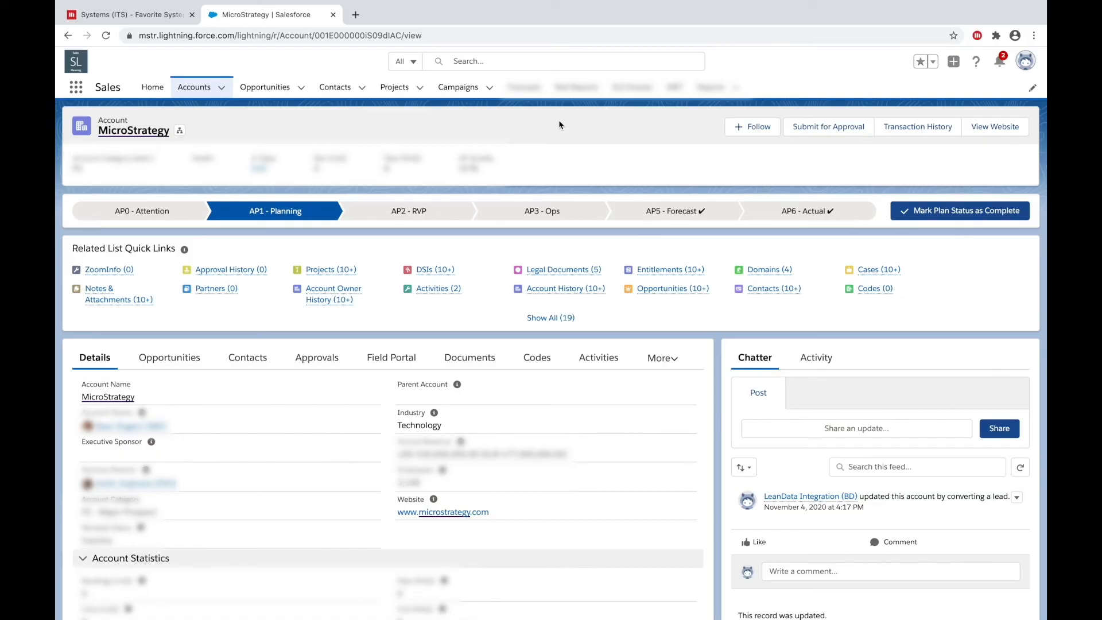
{"action": "double_click", "coordinate": [132, 131]}
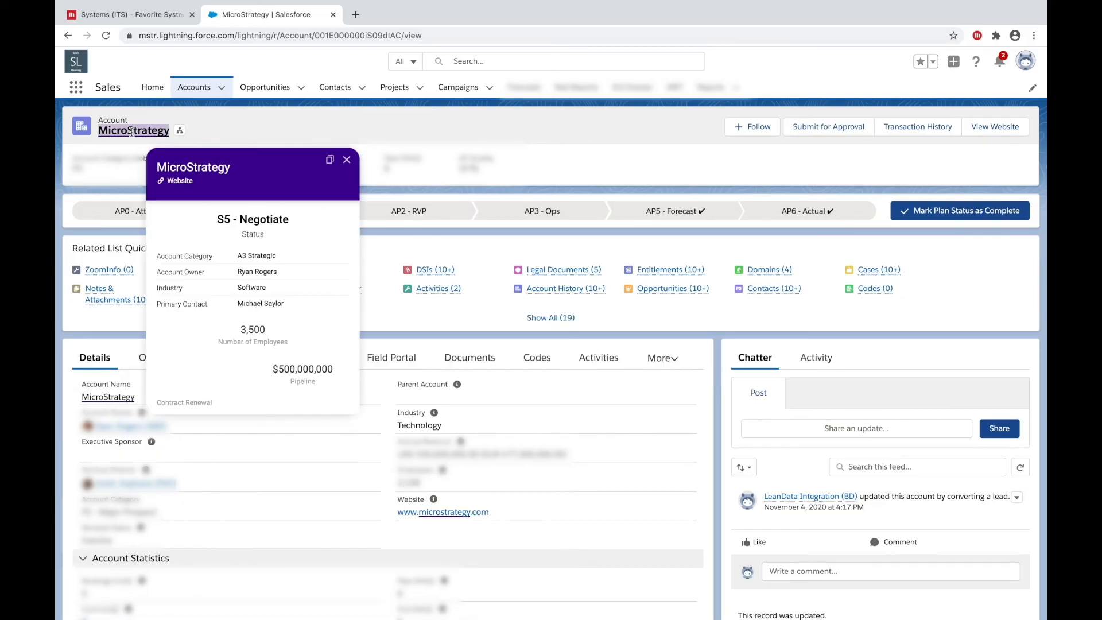